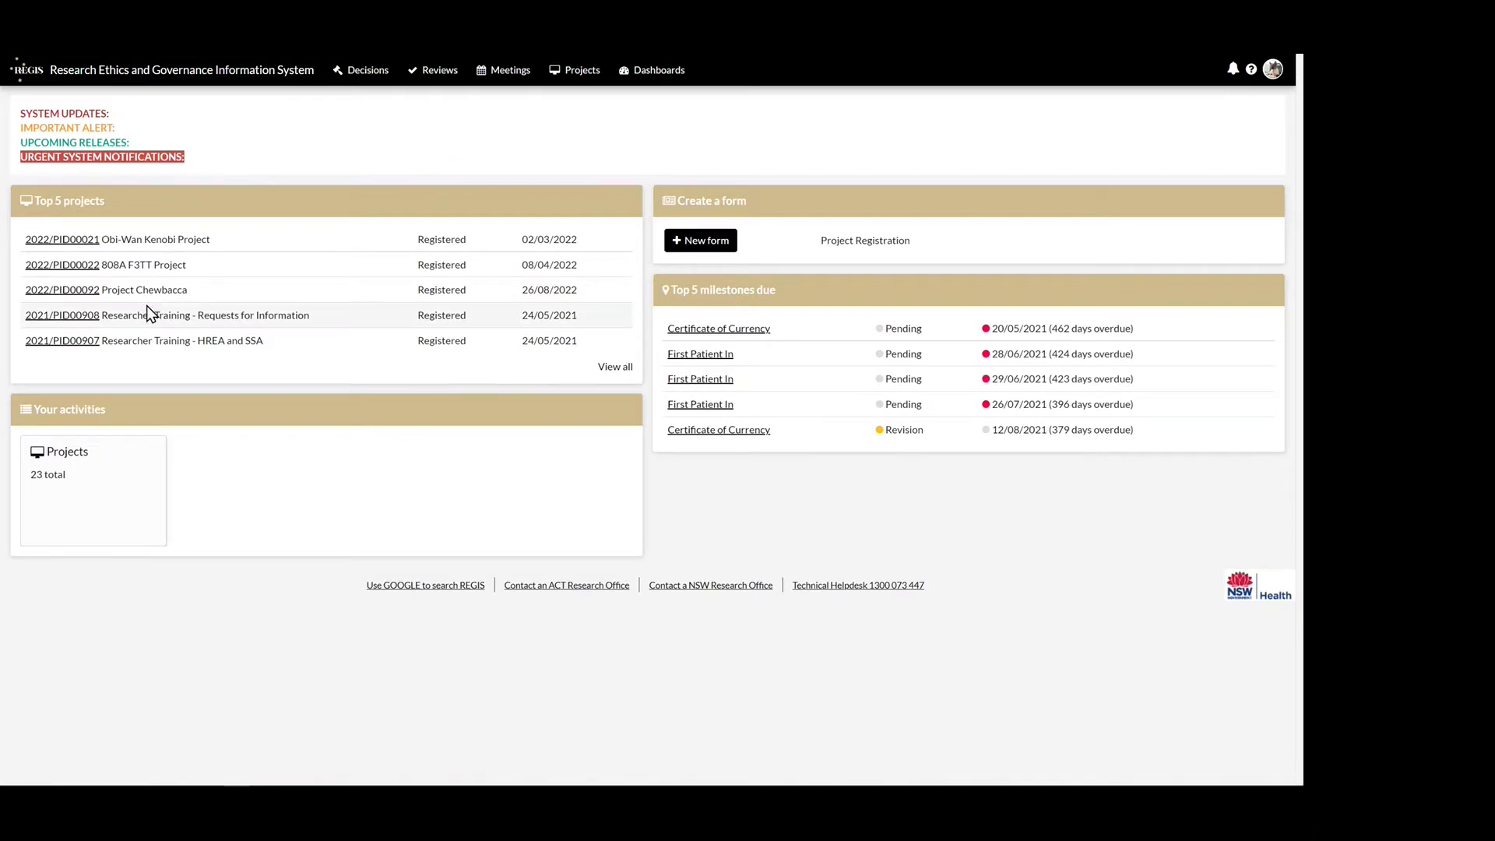
- Open 2022/PID00092 Project Chewbacca from the dashboard's Top 5 projects list
click(74, 291)
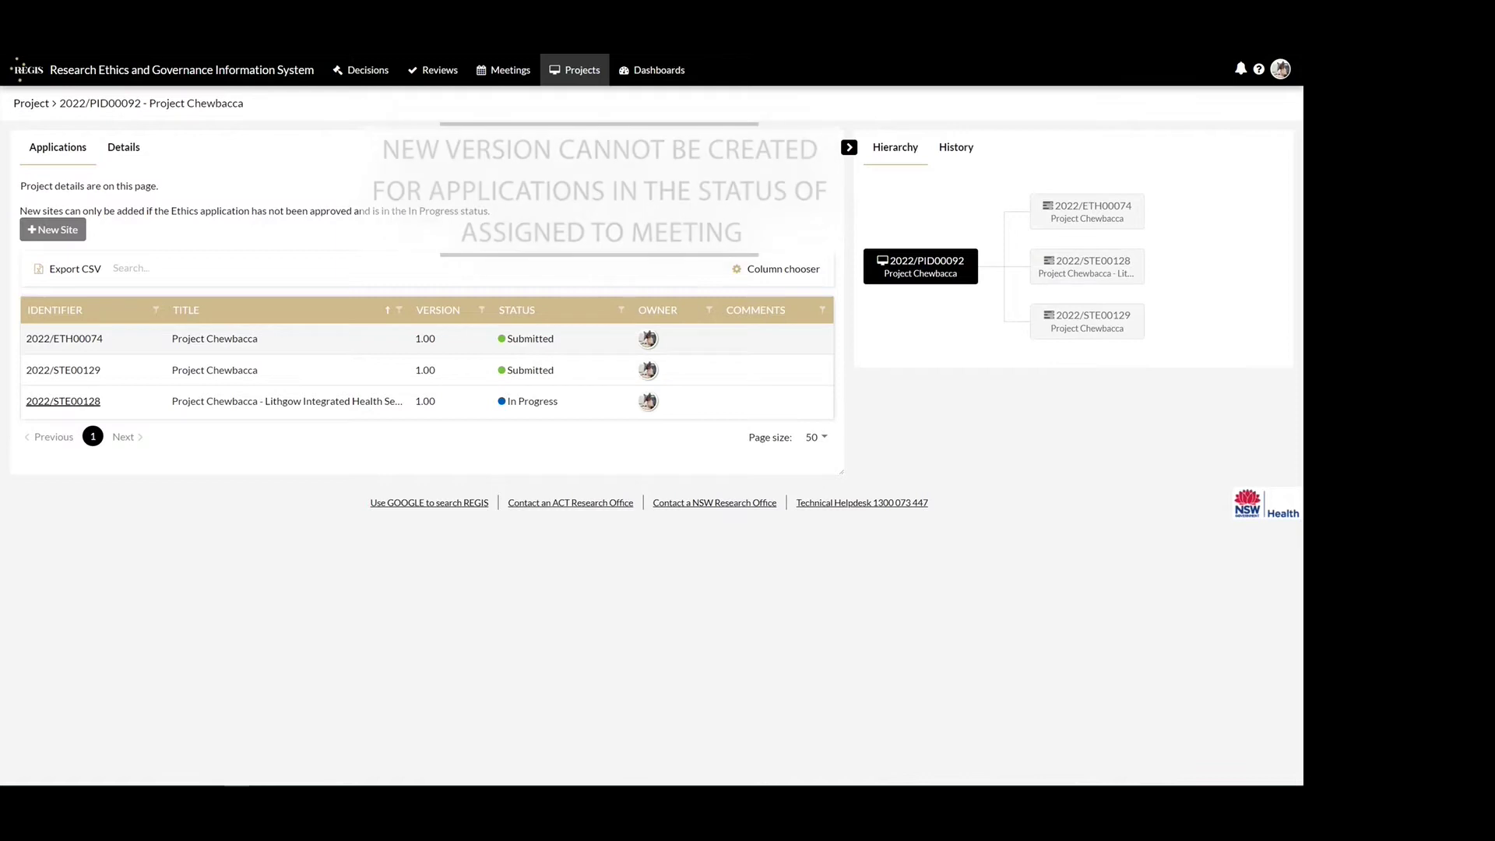
- Create version 1.01 of ethics application 2022/ETH00074, commented as adding a site missed at registration
click(293, 341)
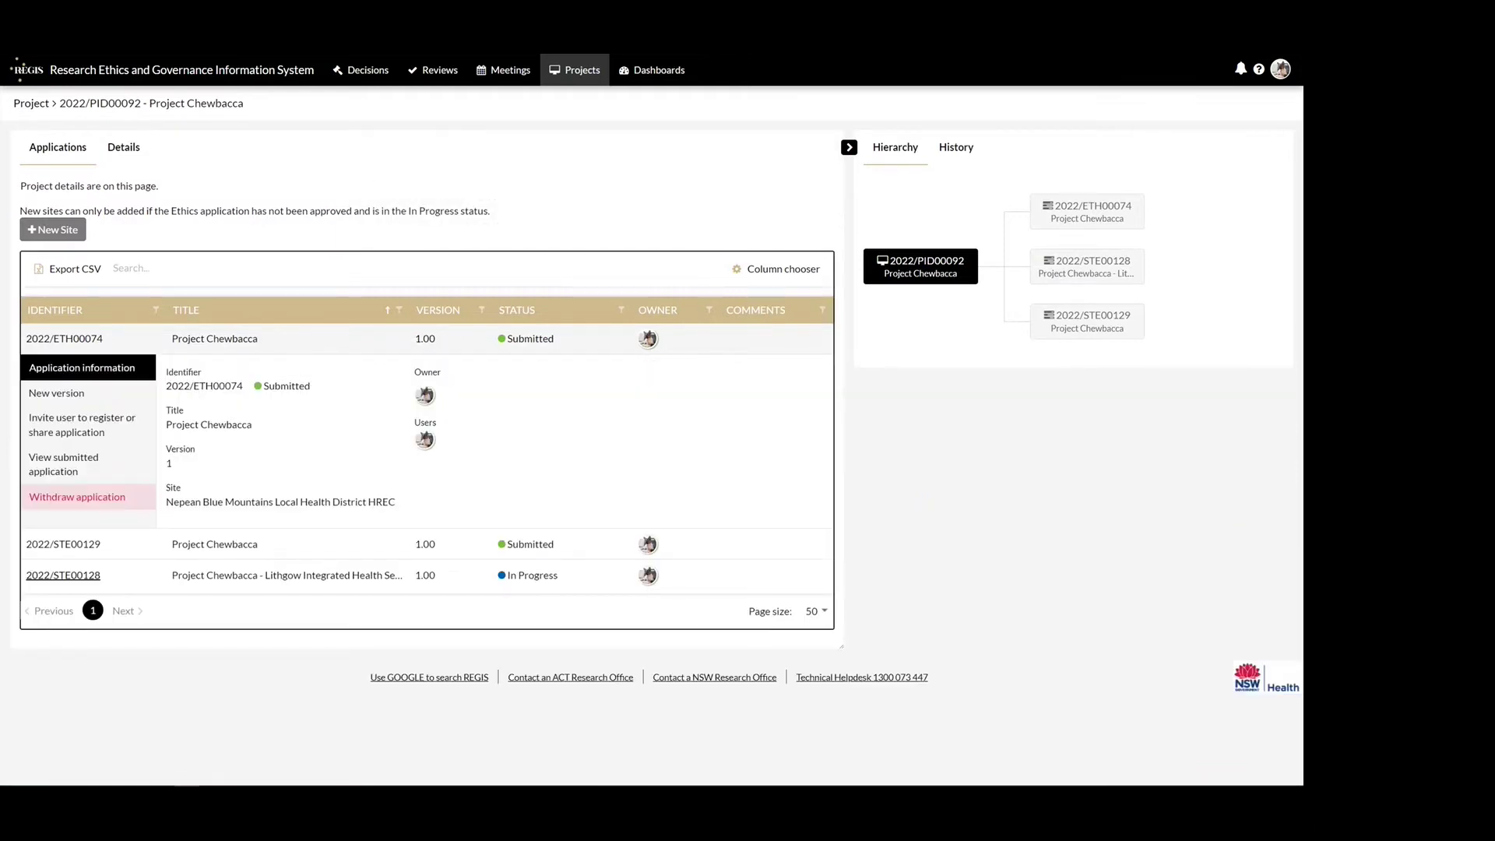
click(107, 395)
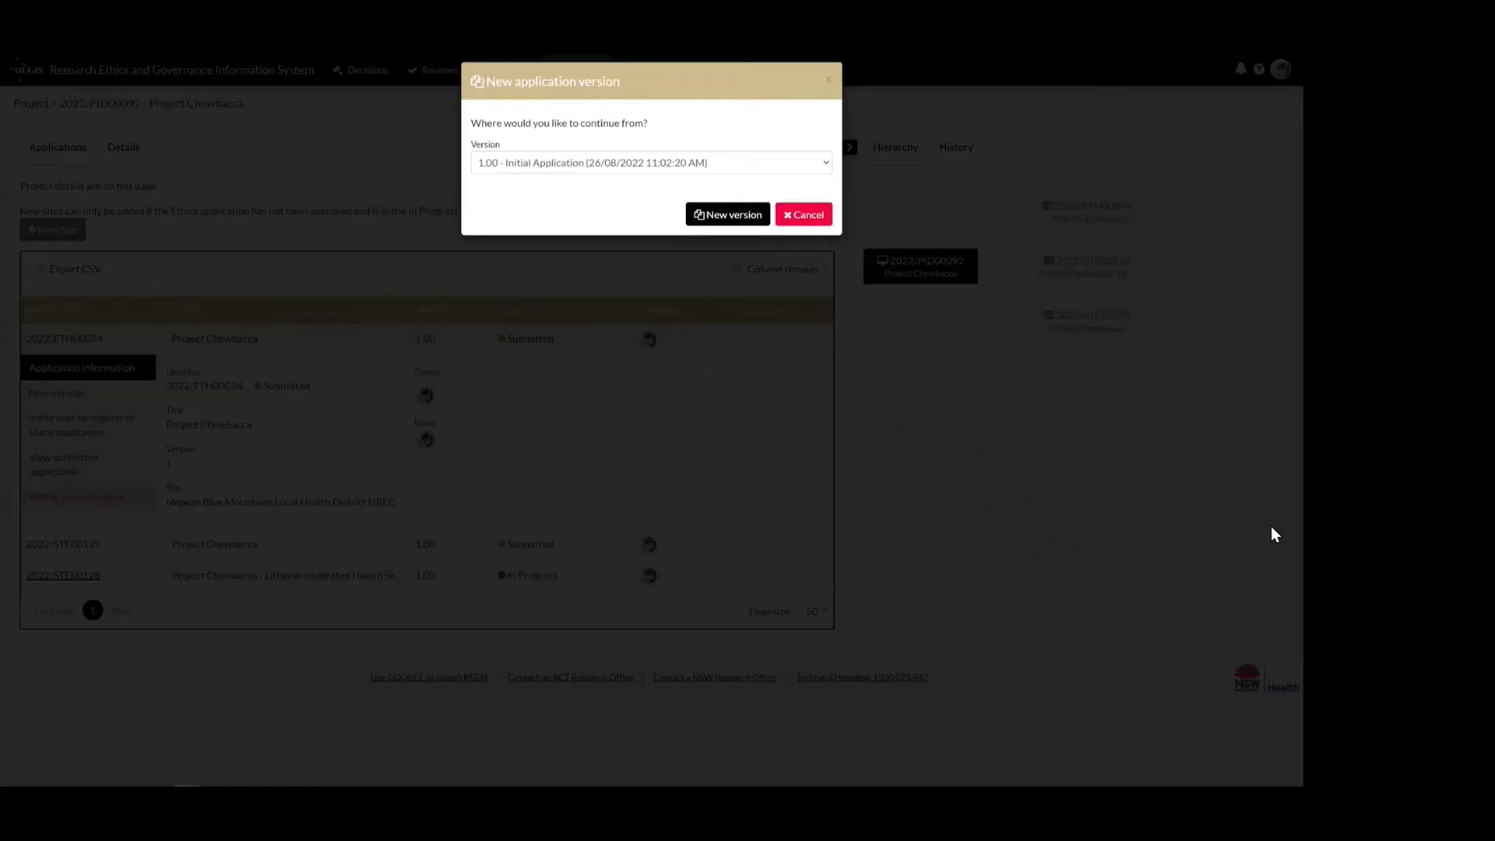
click(701, 231)
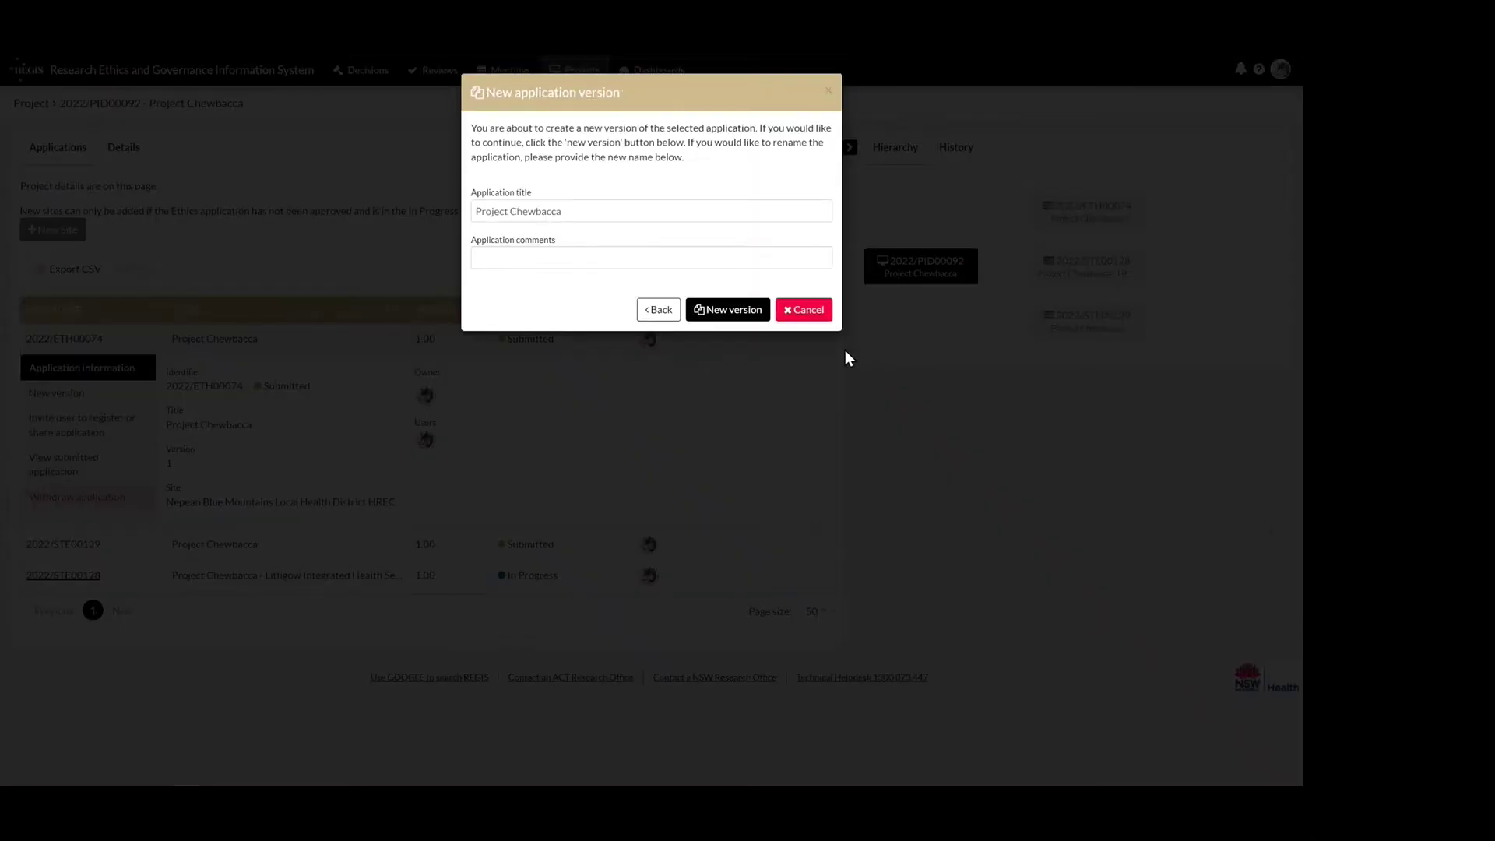
click(807, 264)
text(Adding additional site missed during project registration.)
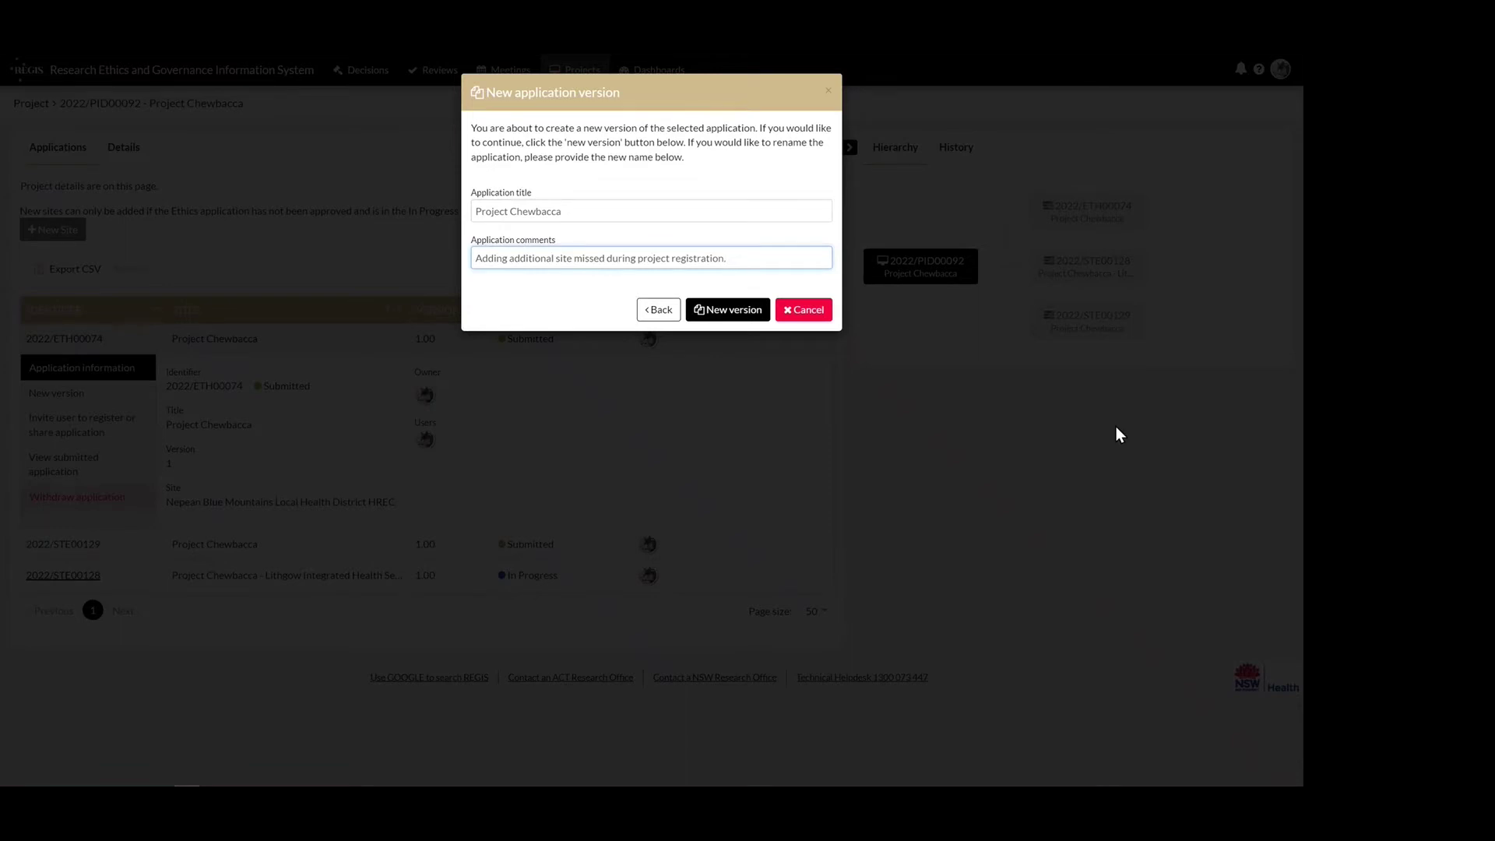
click(727, 309)
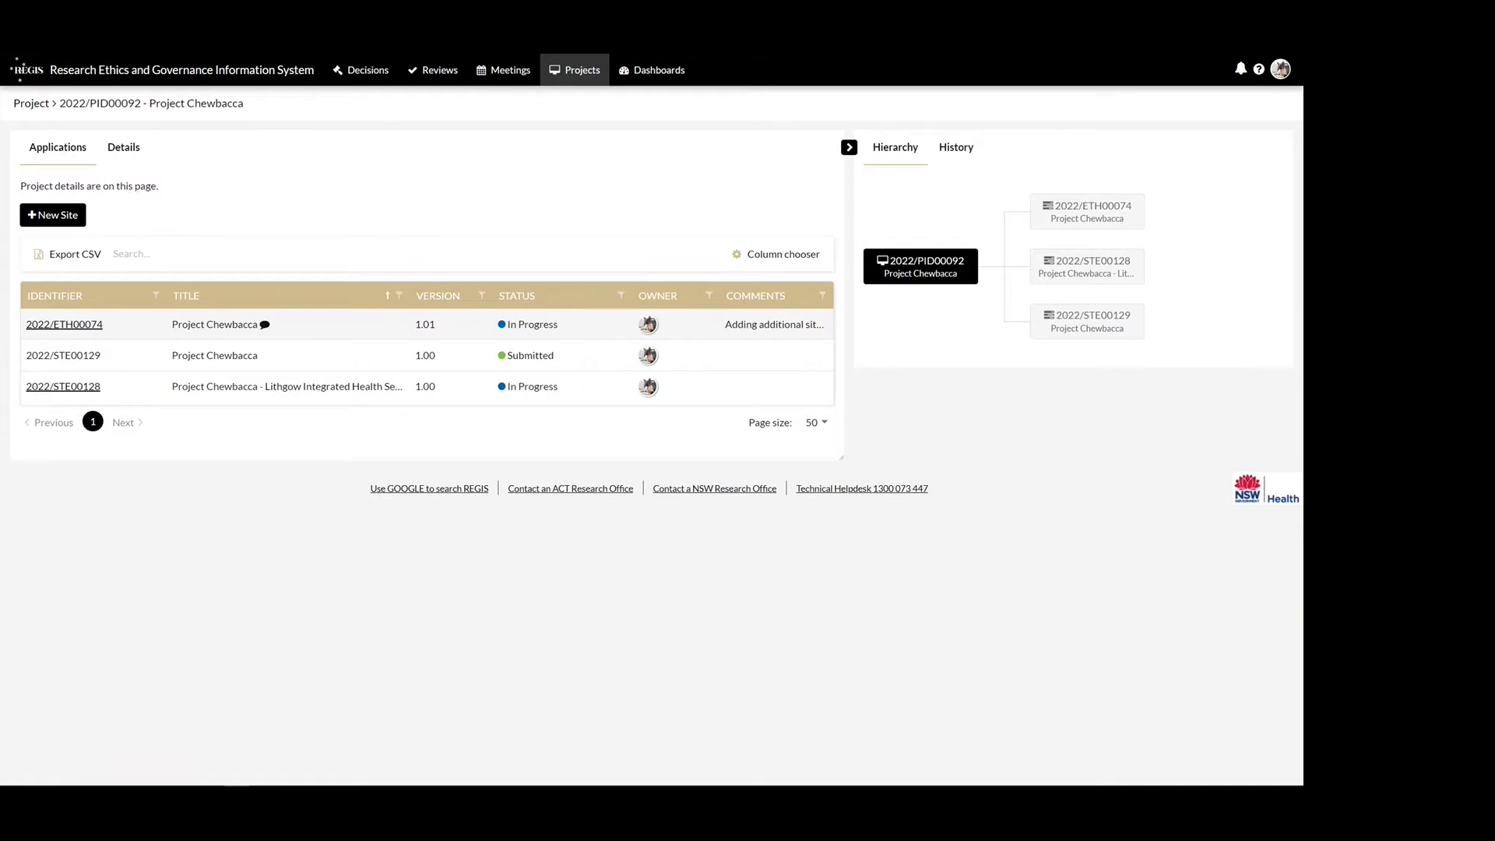
click(49, 219)
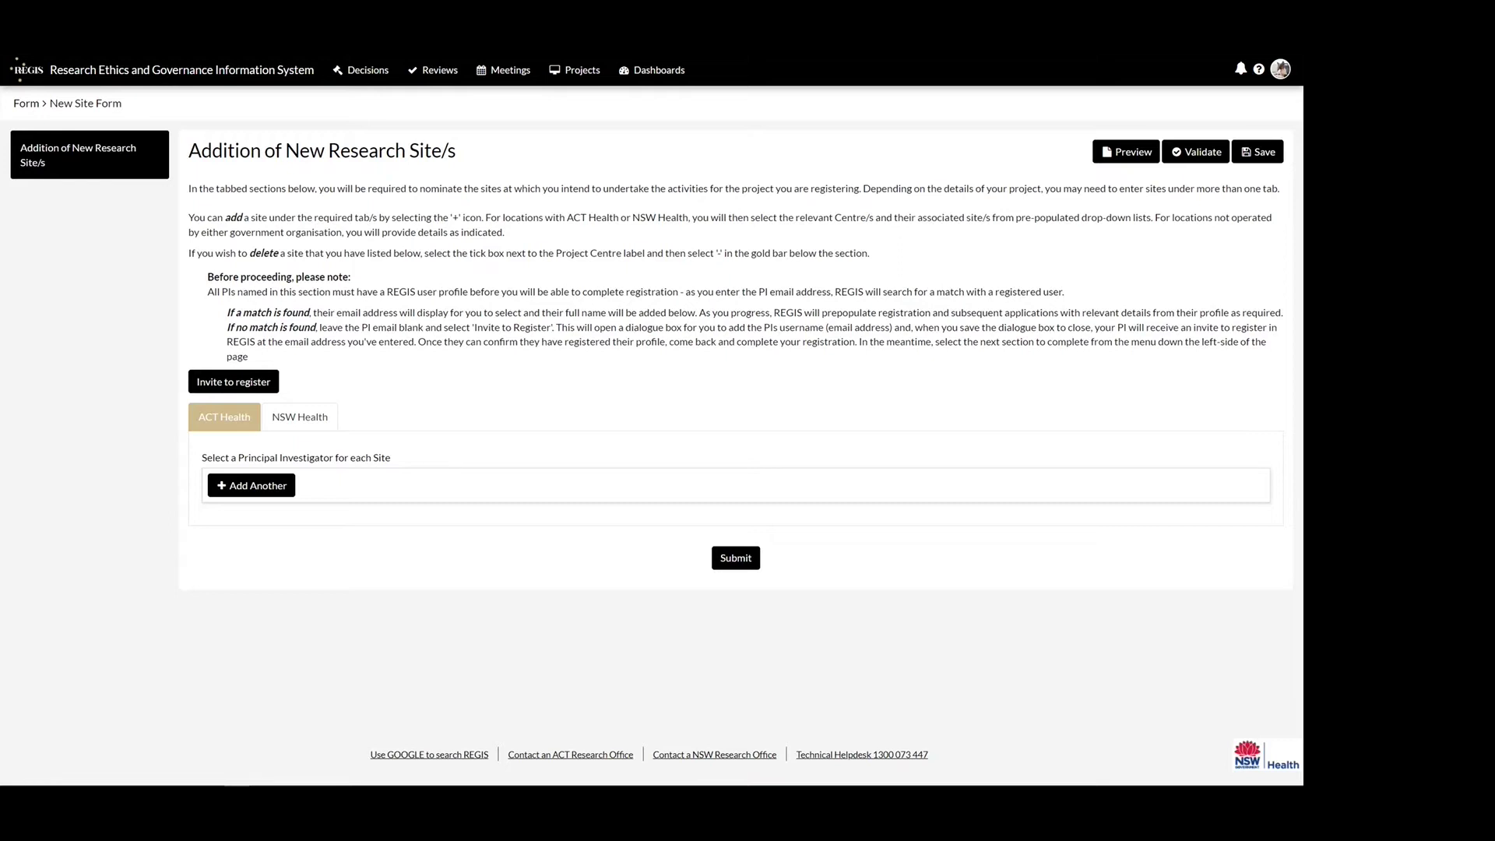
- Add a NSW Health site entry for Gosford Hospital under Central Coast Local Health District
click(299, 417)
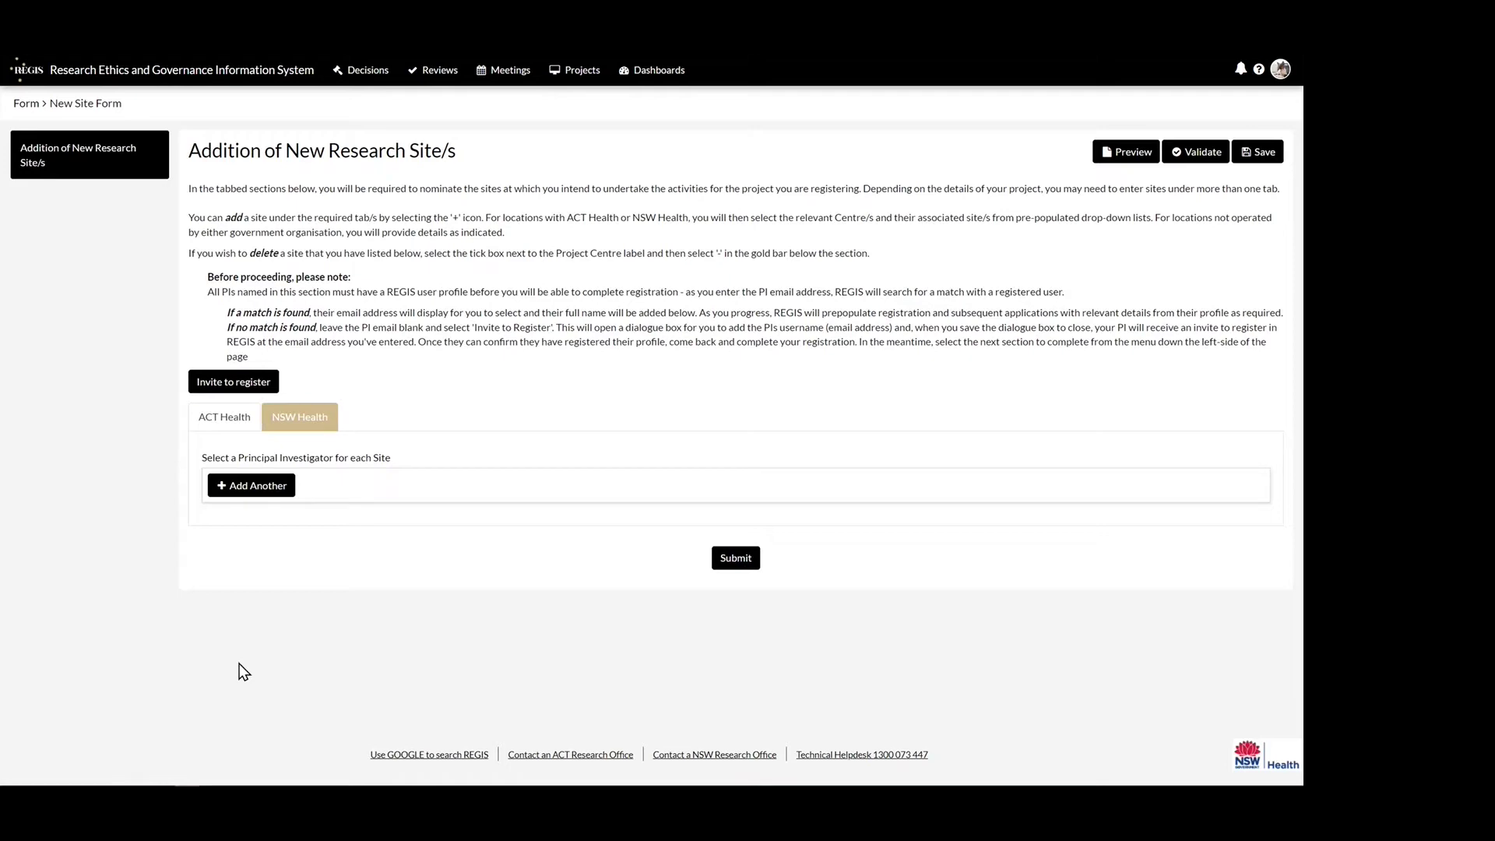
click(251, 485)
scroll(90, 638, down, 1)
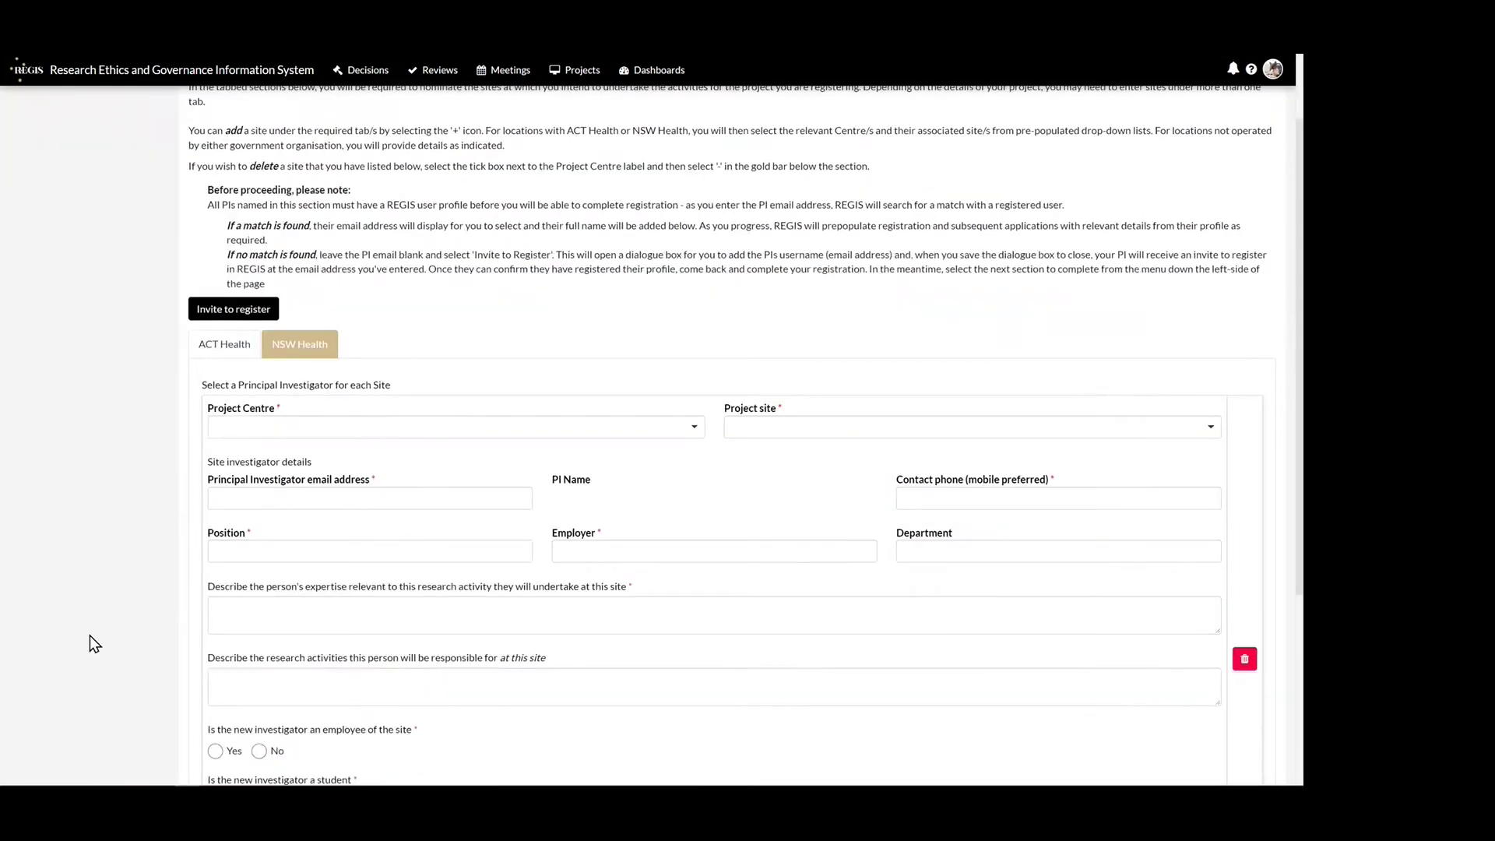
click(693, 428)
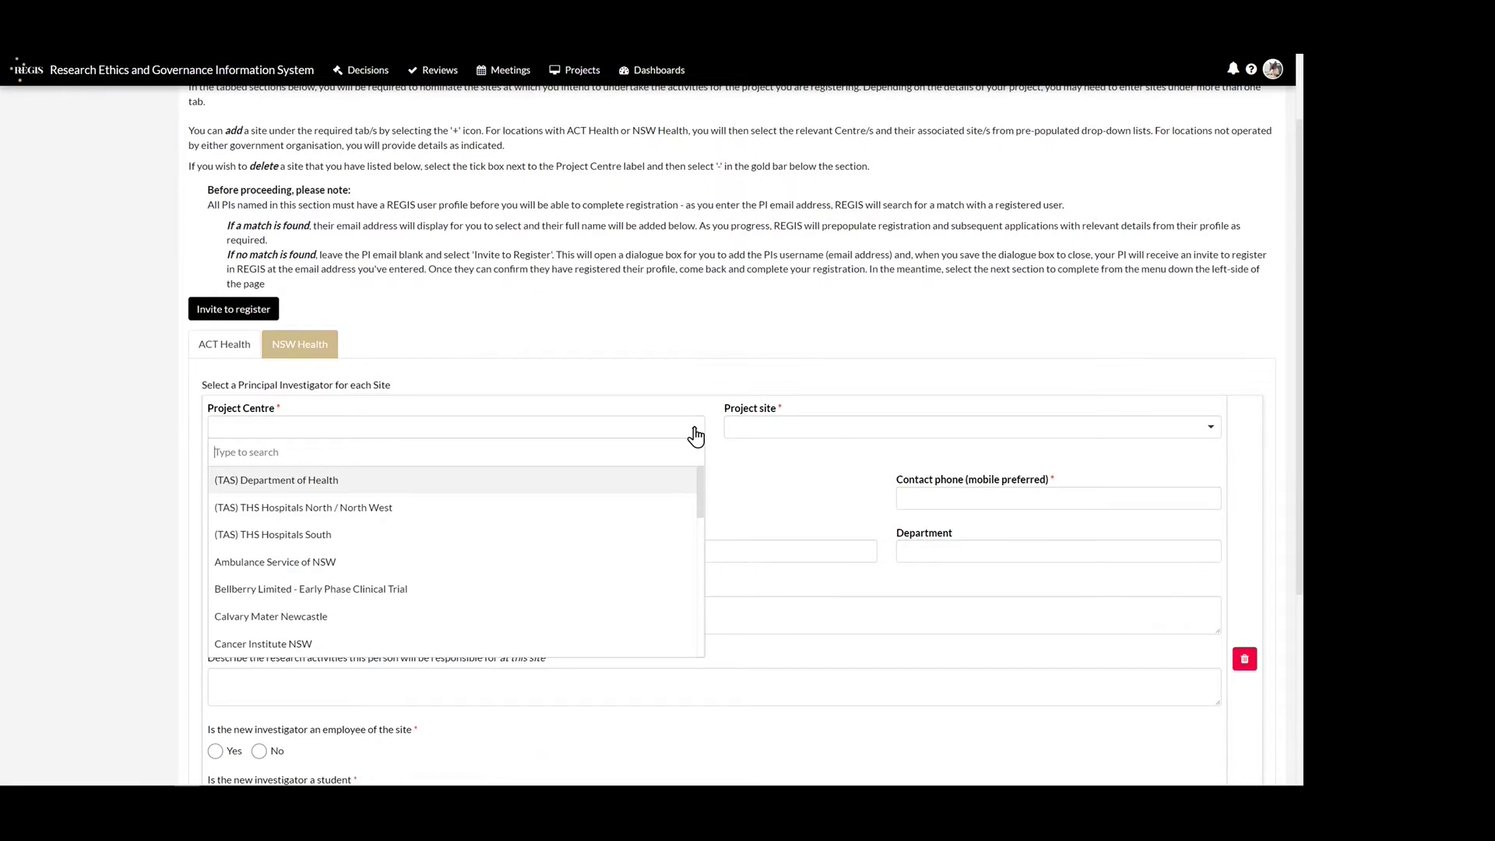
scroll(644, 507, down, 2)
click(594, 623)
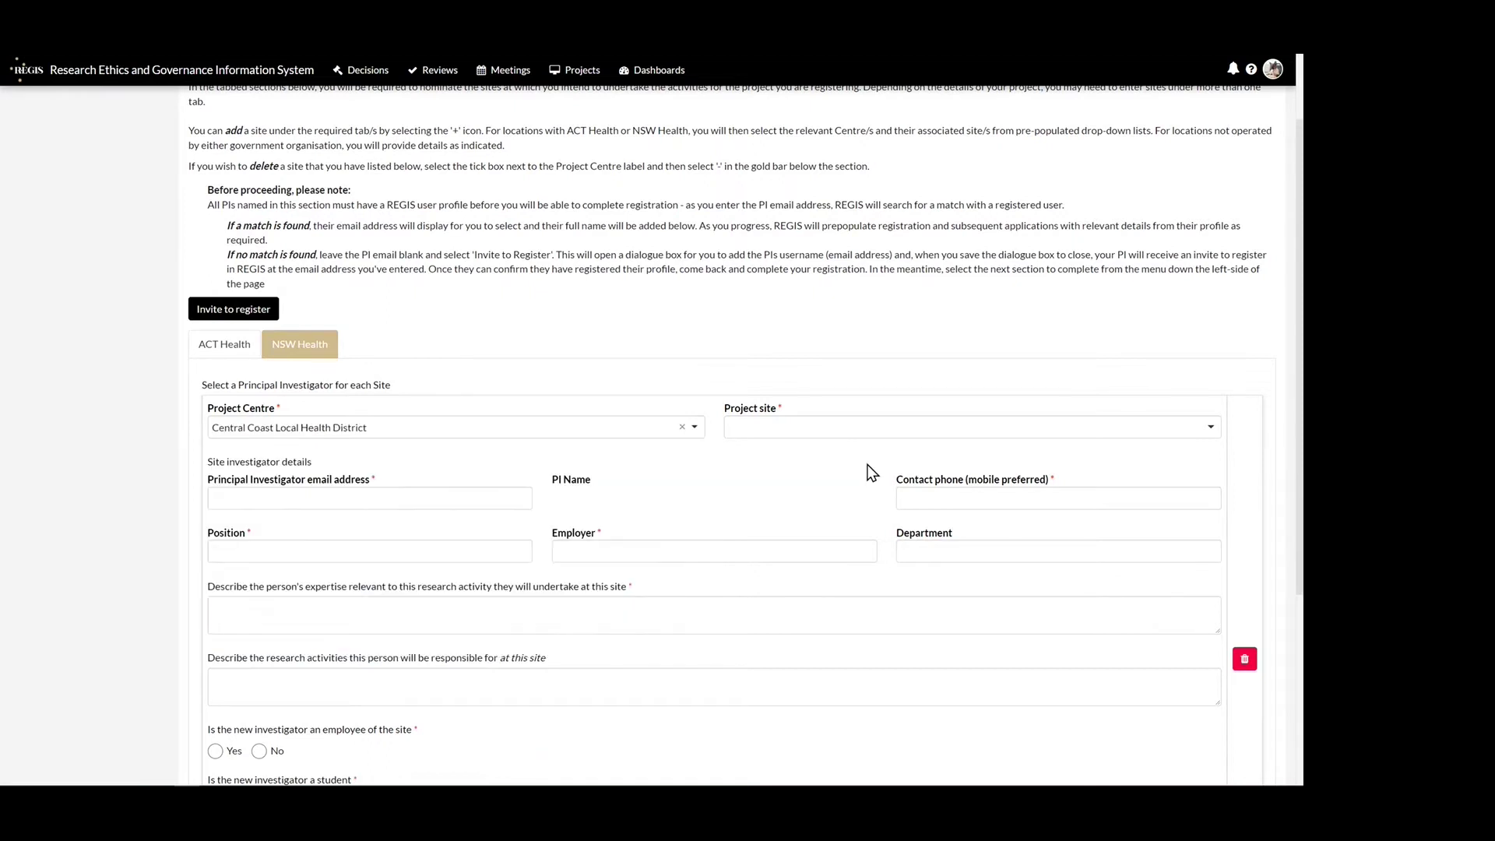
click(1214, 428)
click(1033, 536)
- Look up the principal investigator by e-mail and enter their phone, 'Professor', 'CCLHD' and 'Radiology'
click(428, 500)
click(347, 526)
key(Tab)
text(0123456789)
click(267, 551)
text(Professor)
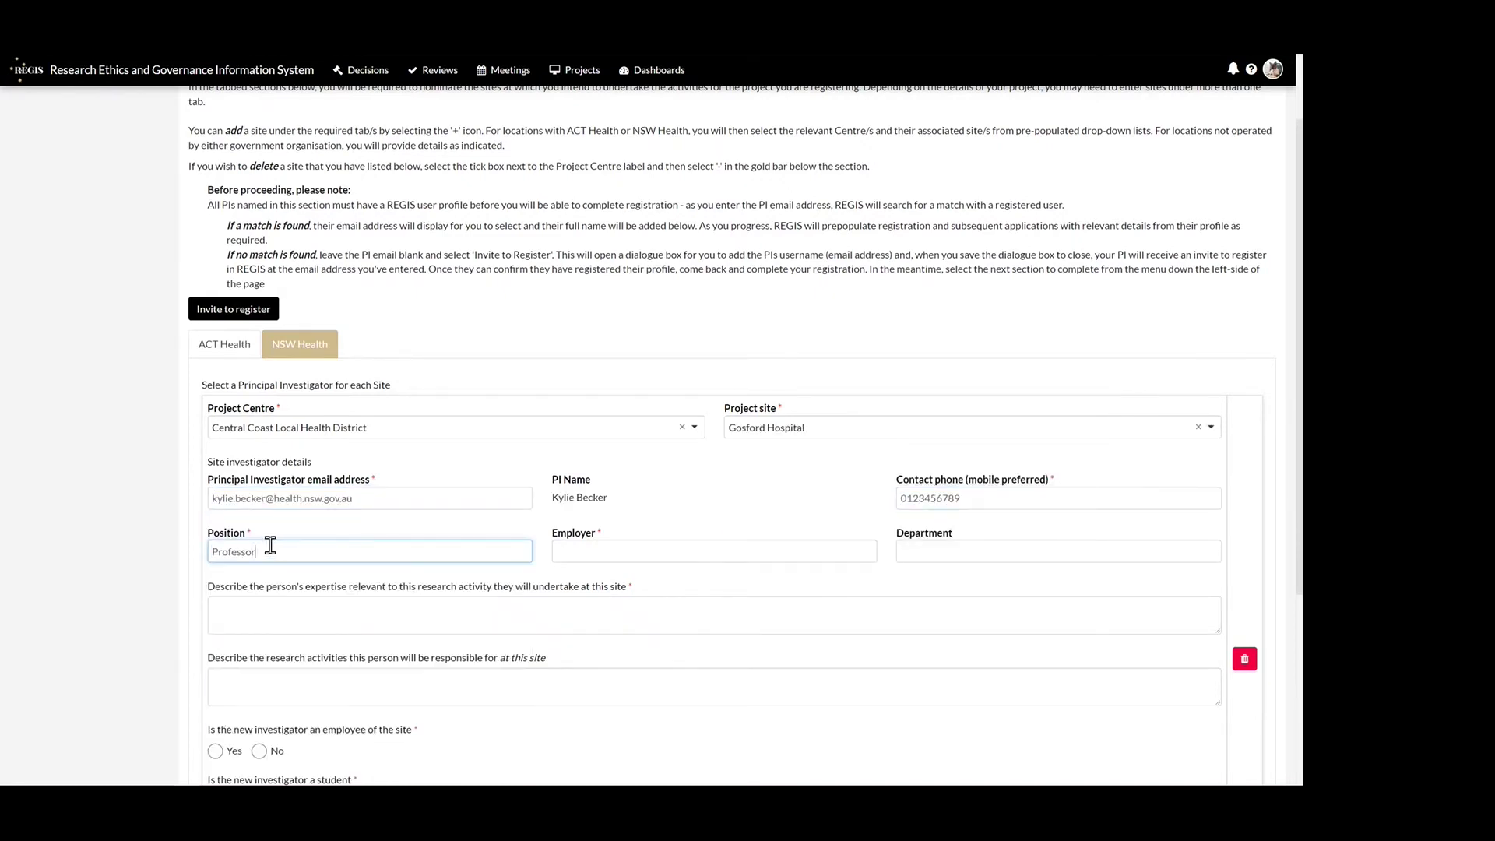
key(Tab)
text(CCLHD)
click(952, 553)
text(Radiology)
- Describe the PI's relevant expertise and the research activities they will handle at the site
scroll(952, 552, down, 1)
click(250, 511)
text(Description of PI's expertise relevant to the research activity to be undertaken at this site.)
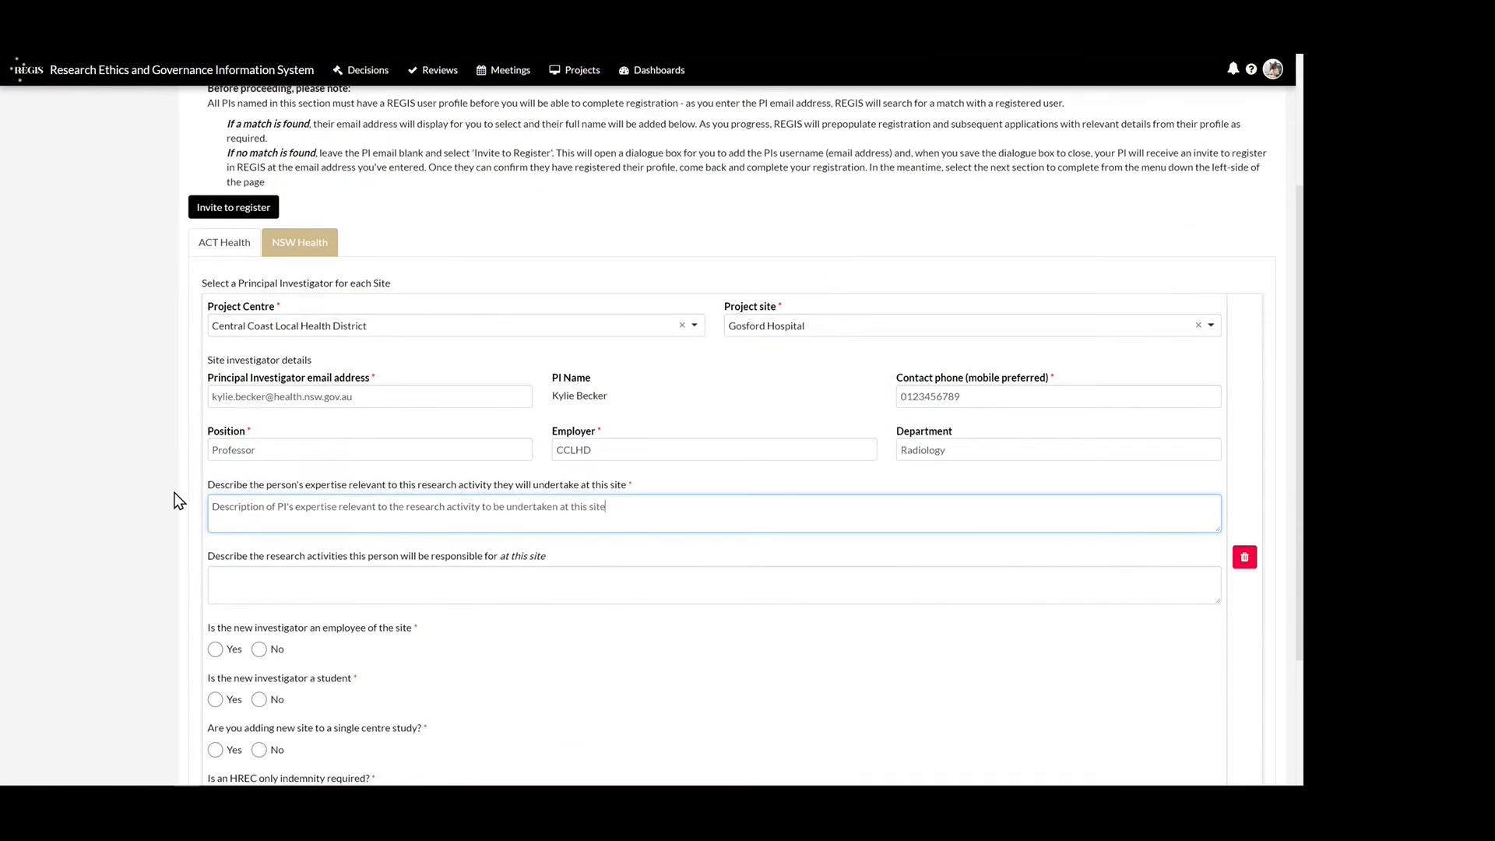
key(Tab)
text(Description of the research activities the PI will be responsible for at the site.)
- Mark the PI as a site employee with employee number, not a student, no HREC-only indemnity, and submit
click(216, 649)
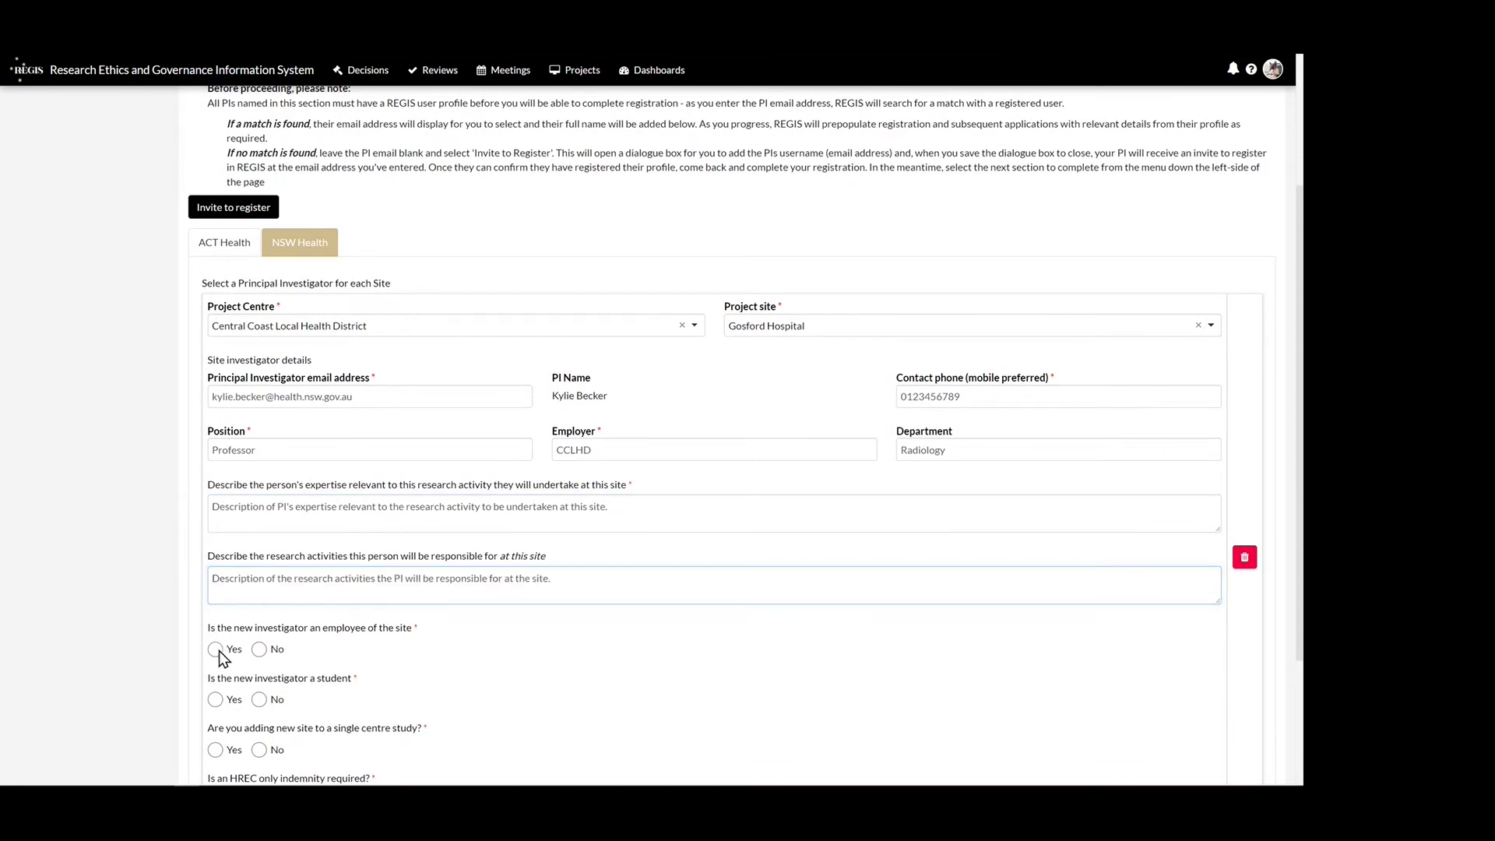
scroll(163, 590, down, 1)
click(257, 594)
text(60011111)
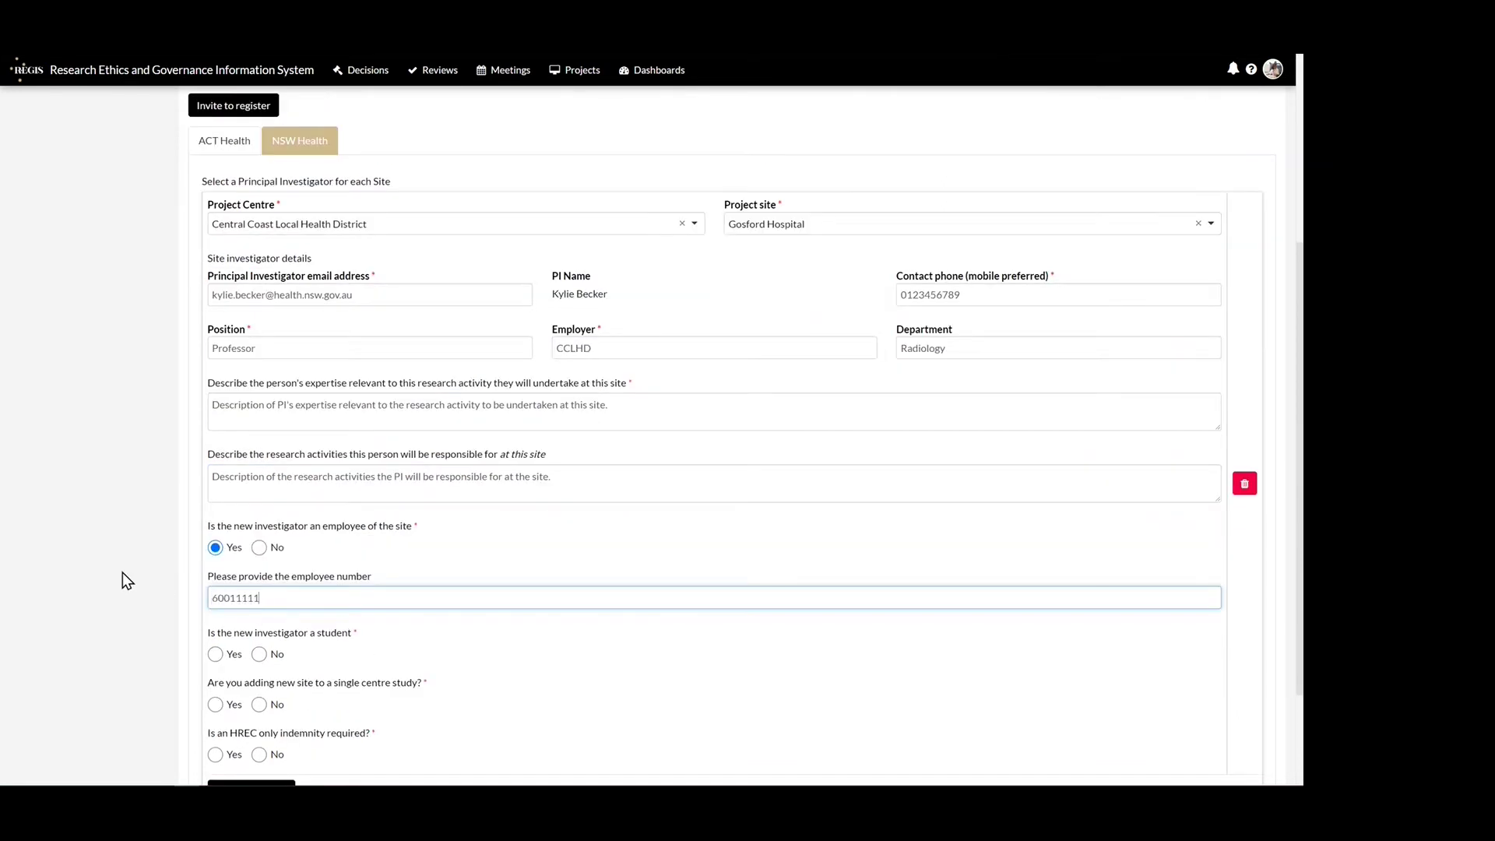
scroll(208, 560, down, 1)
click(258, 552)
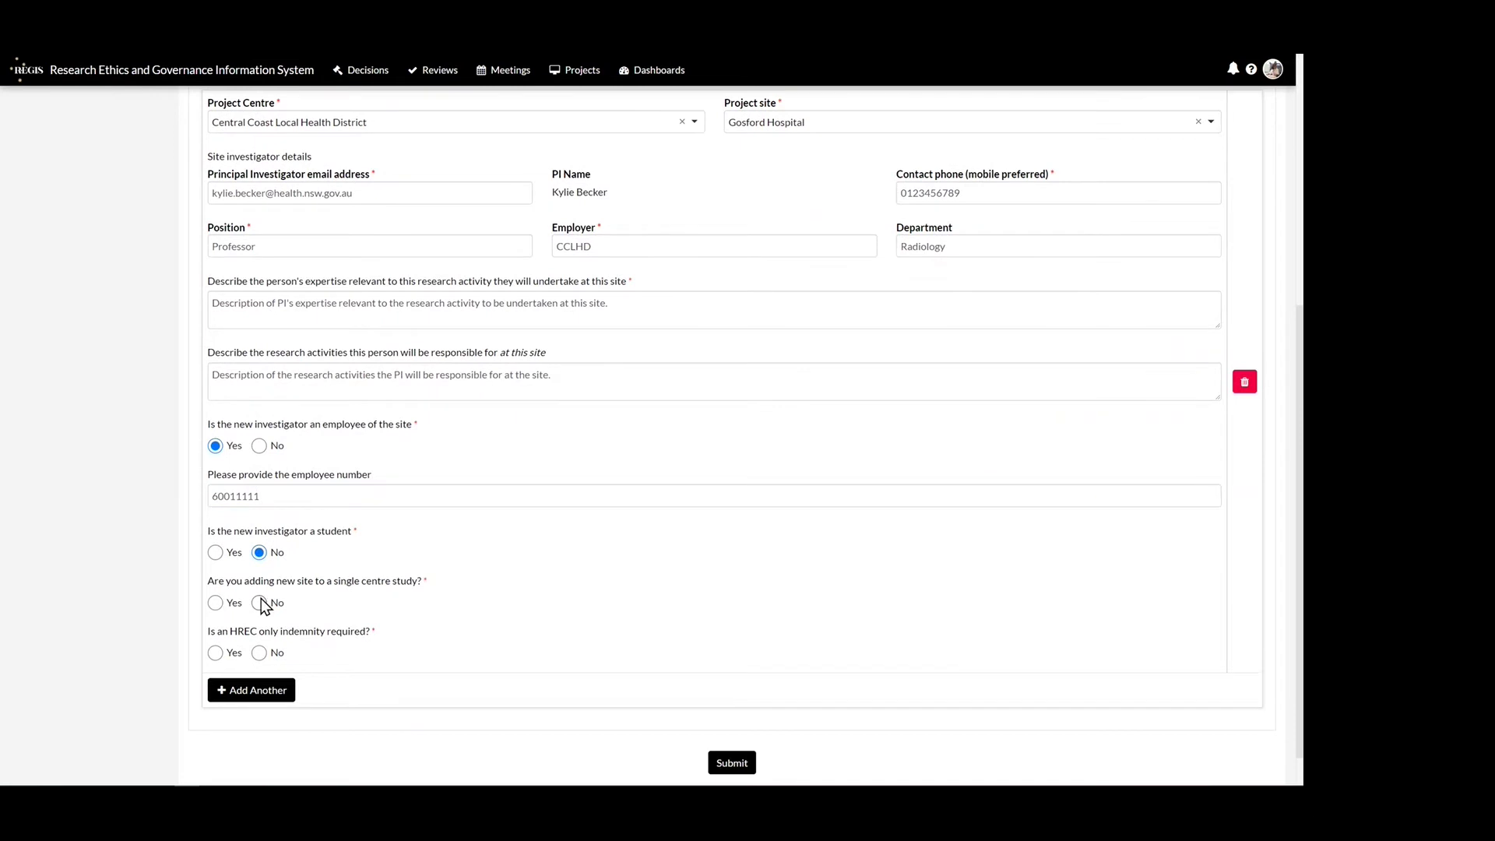
click(259, 653)
click(751, 764)
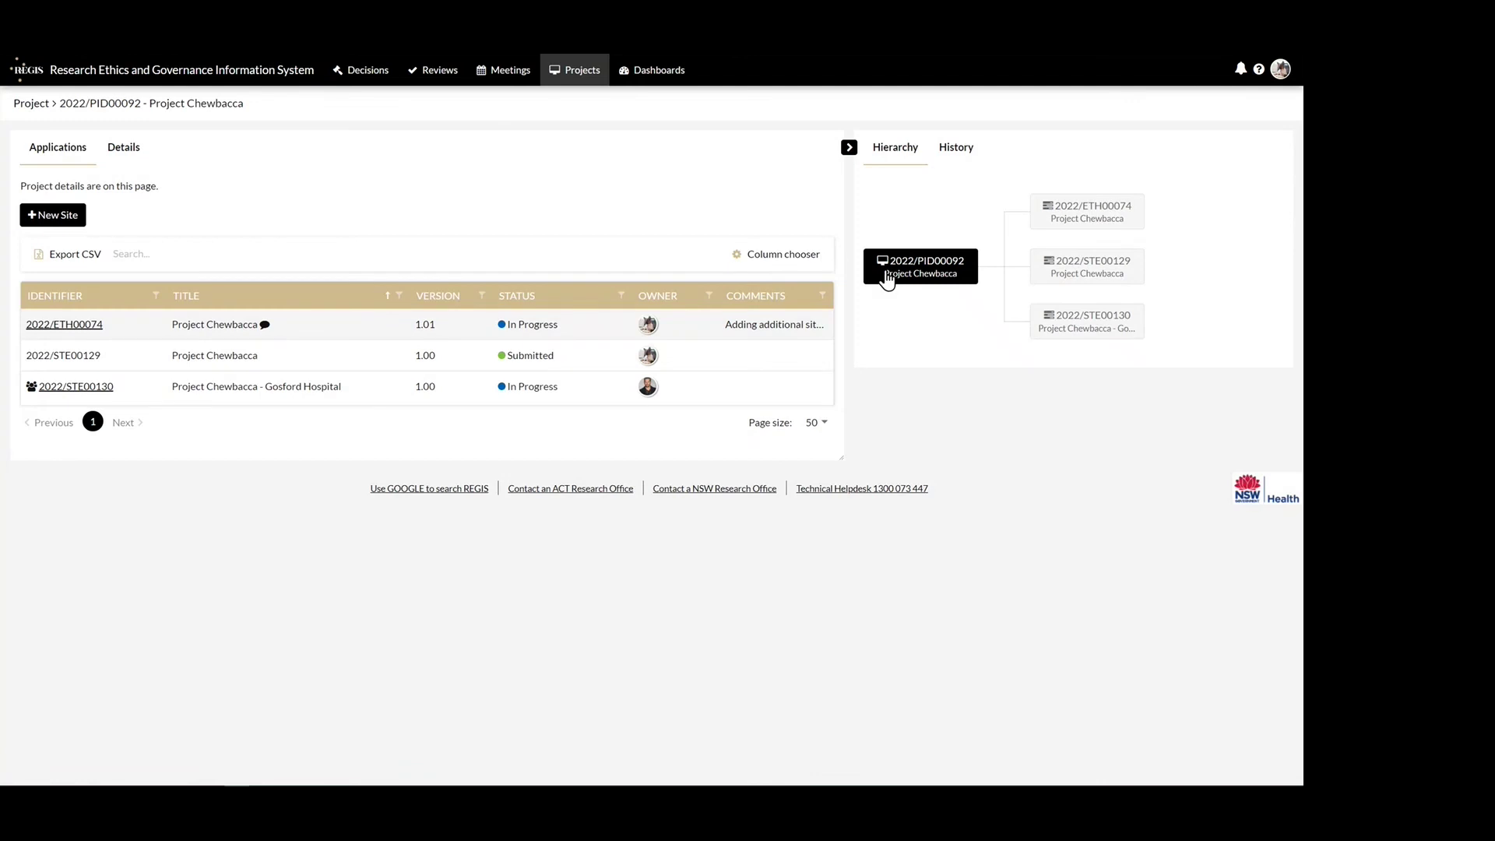
- Expand the Gosford Hospital site application 2022/STE00130 to show its details
click(279, 390)
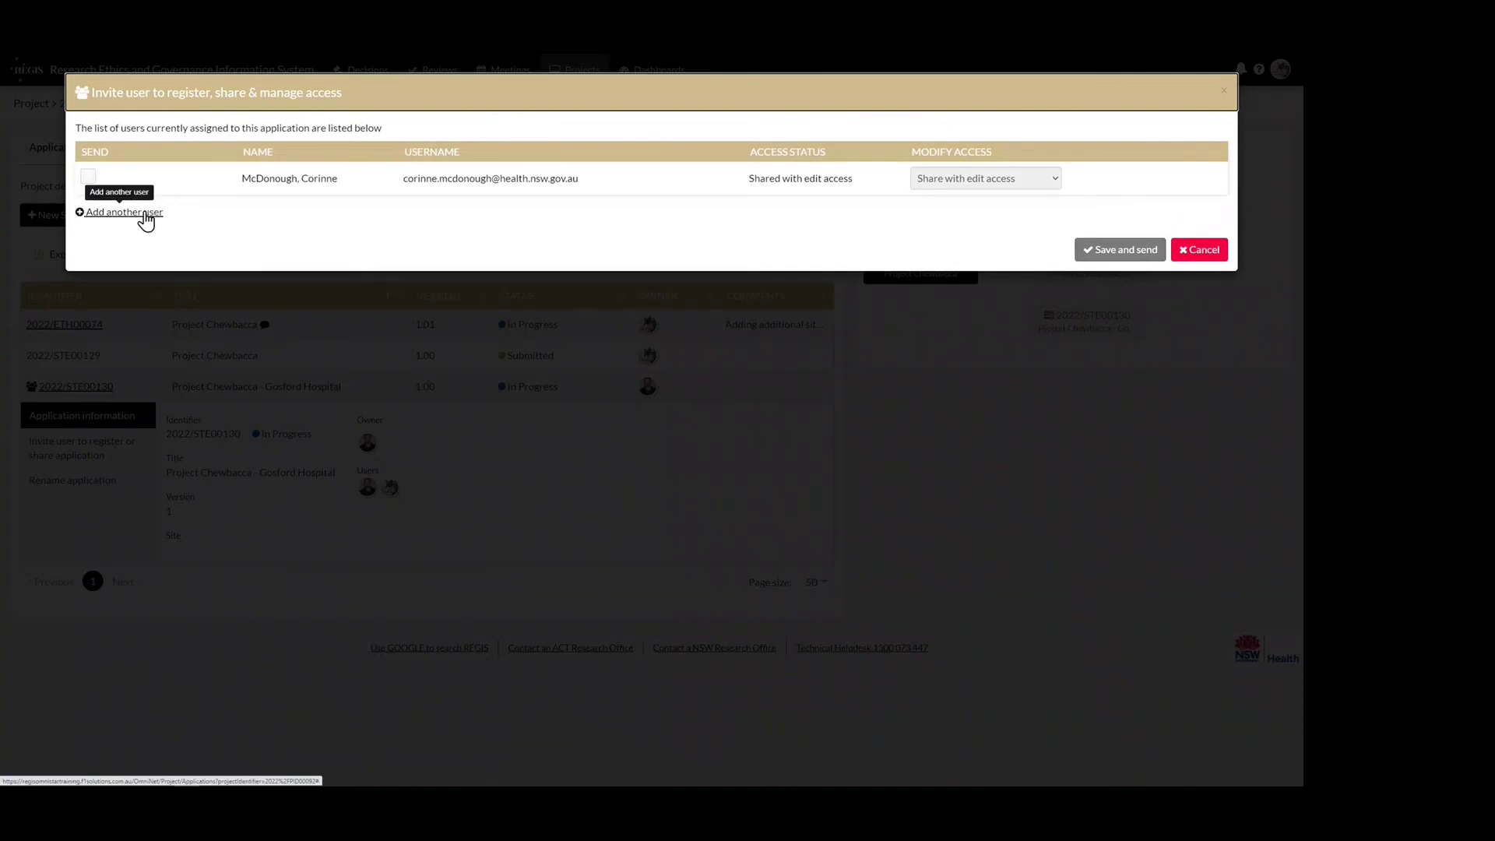
- Add another user to 2022/STE00130 with edit access, then save and send the invitation
click(141, 212)
click(420, 212)
text(patrick)
click(517, 241)
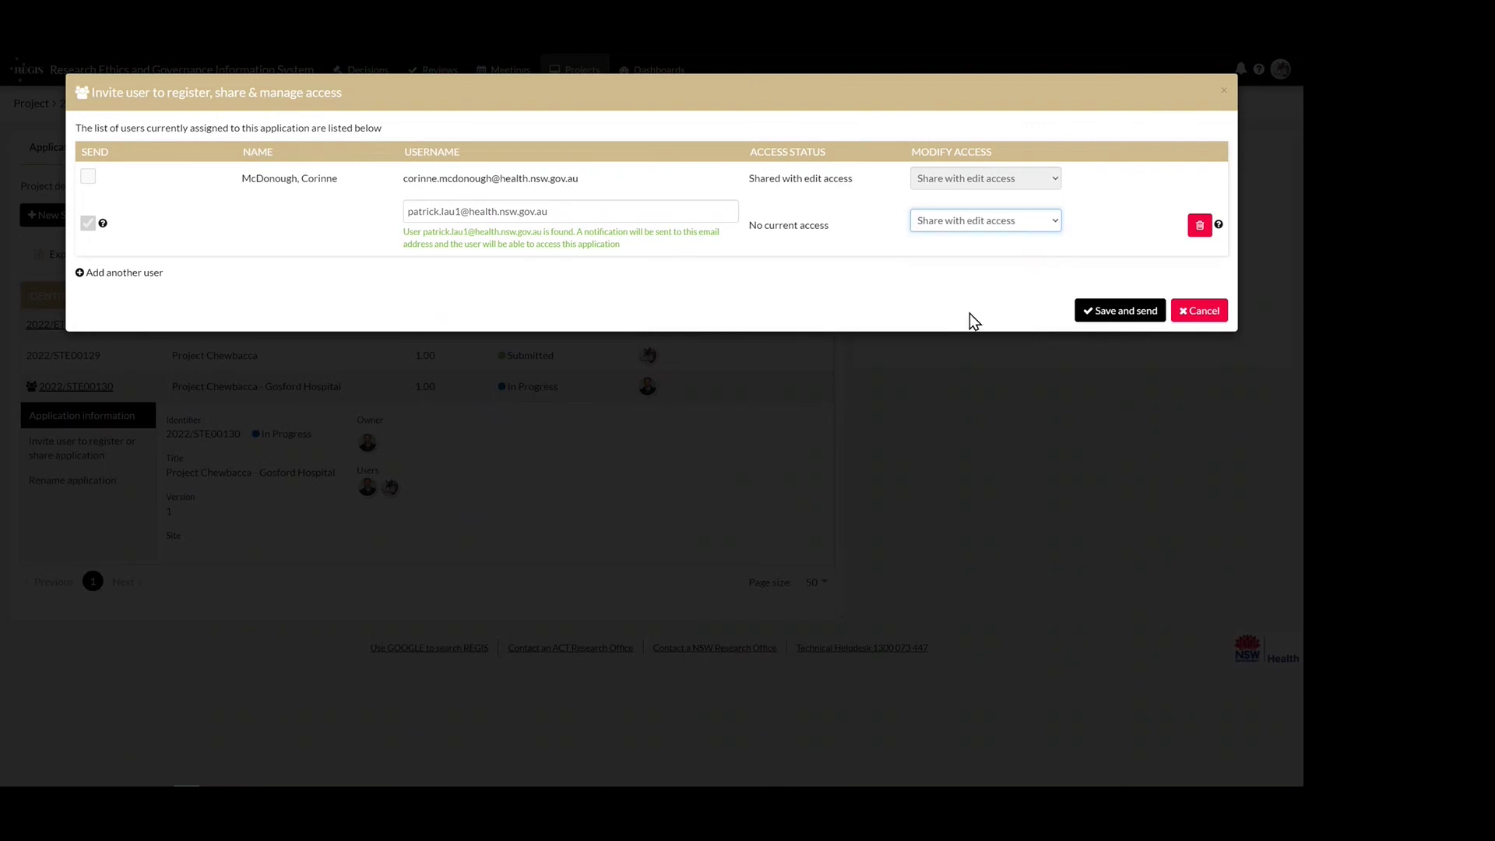
click(1126, 315)
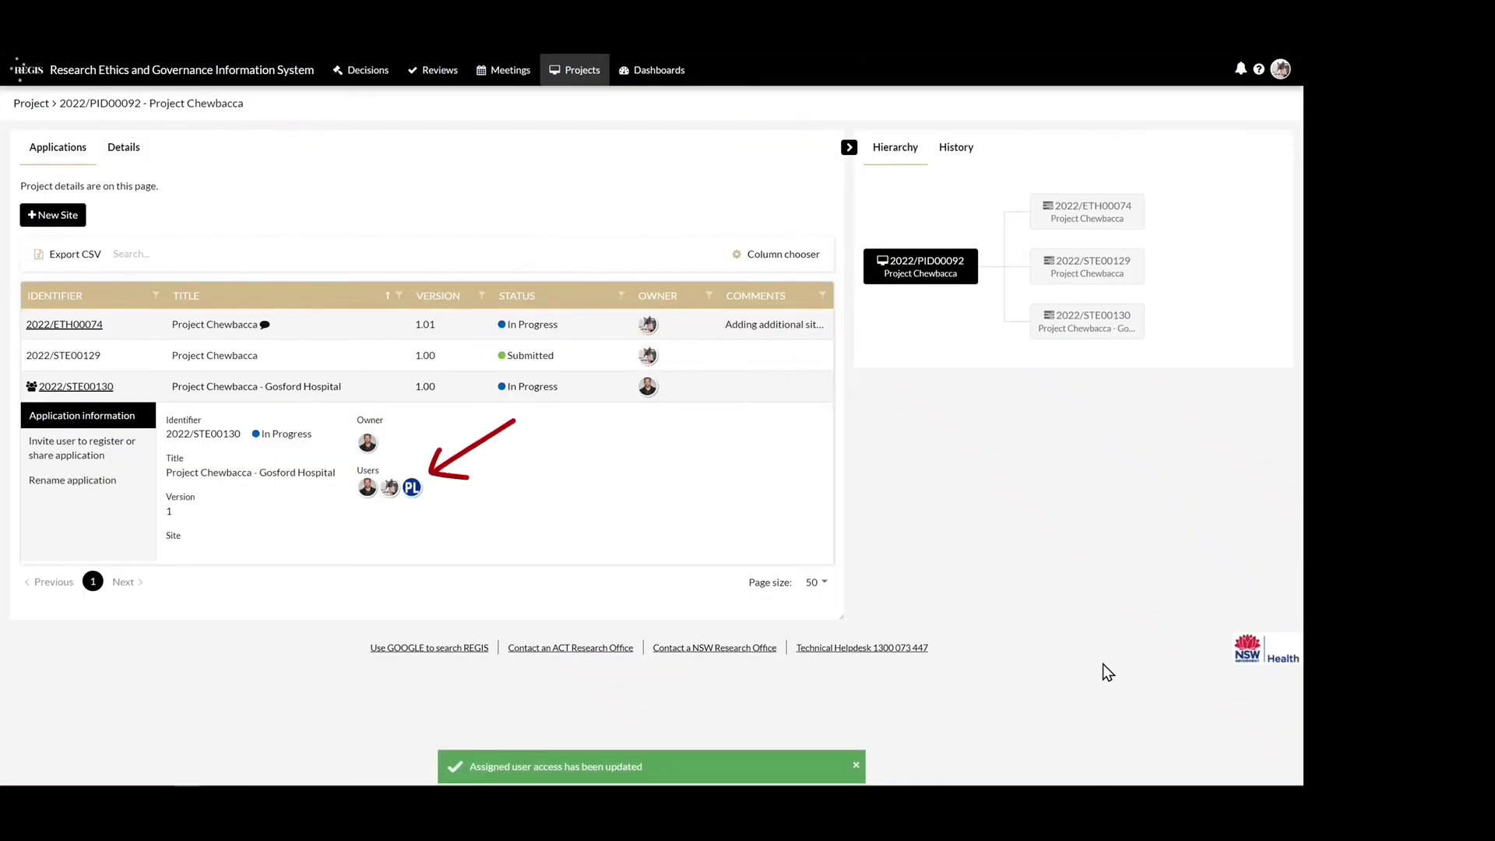